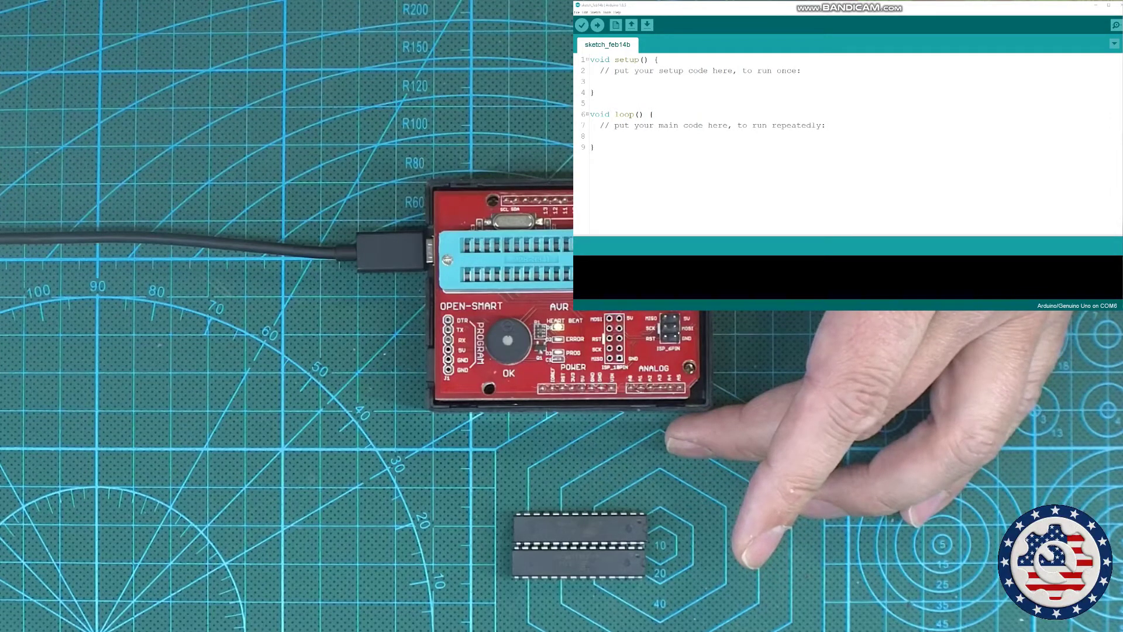
# Load the ArduinoISP example from the File menu and select its title on line 1
pyautogui.hotkey('alt', 'f')
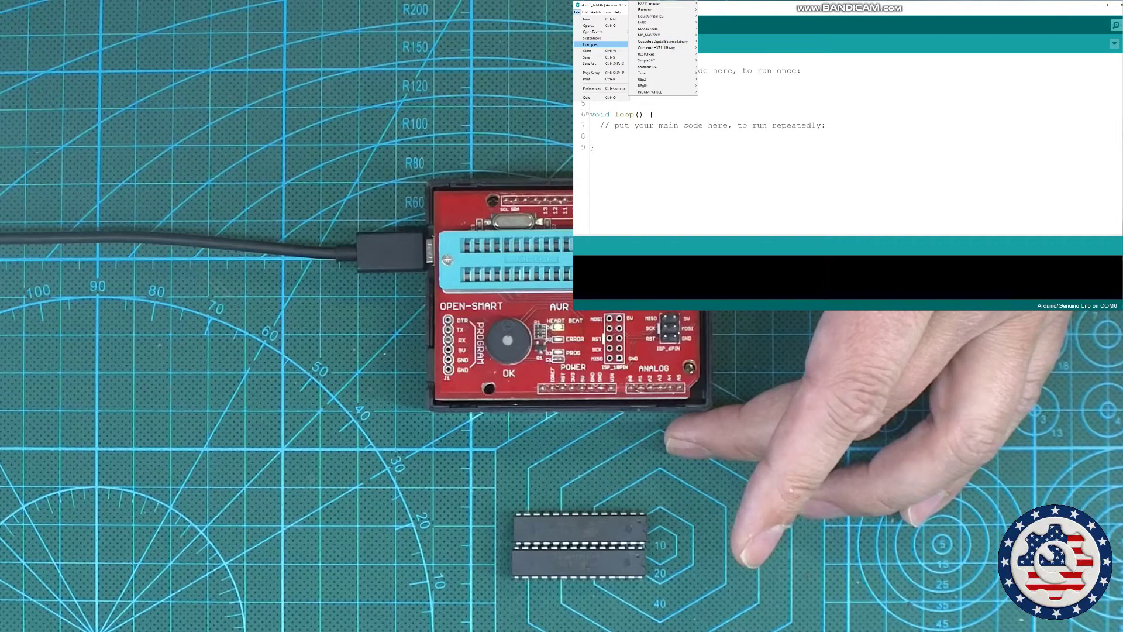
pyautogui.click(650, 91)
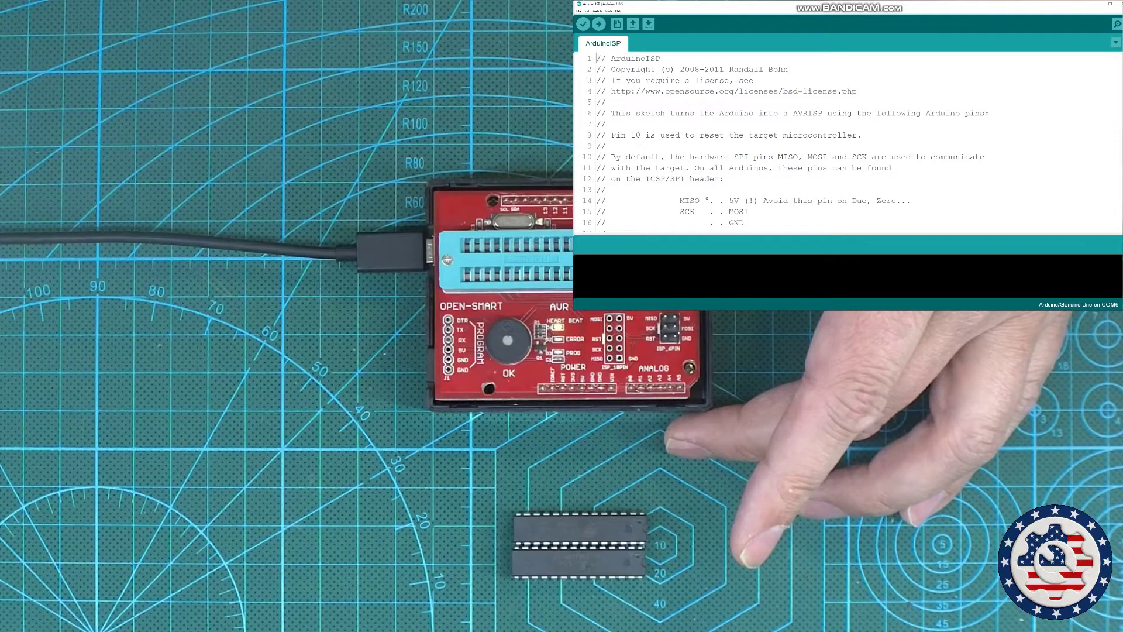
pyautogui.moveTo(596, 57); pyautogui.dragTo(654, 57)
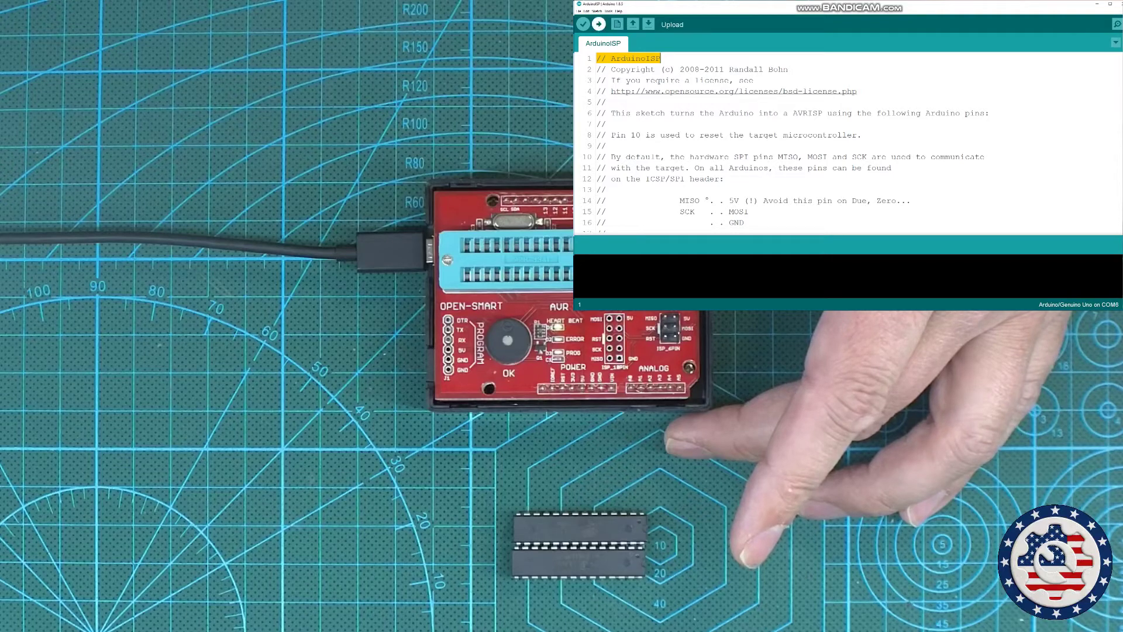
# Upload the ArduinoISP sketch to the Arduino/Genuino Uno until 'Done uploading' appears
pyautogui.click(599, 24)
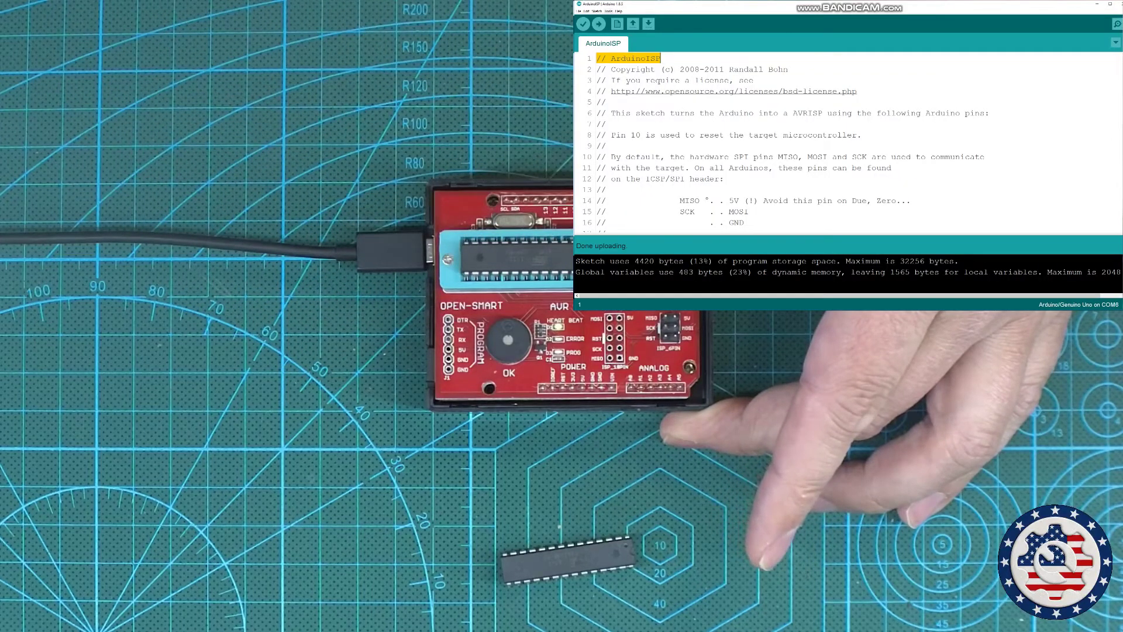
# Run Tools > Burn Bootloader on the first seated ATmega328P chip
pyautogui.click(608, 11)
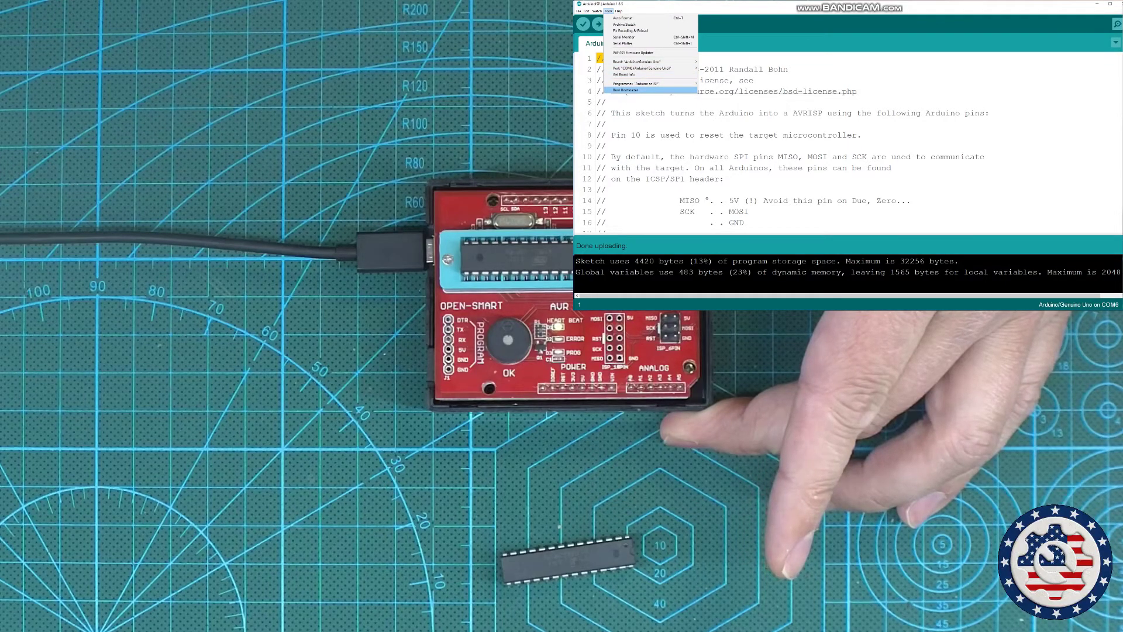
pyautogui.click(625, 90)
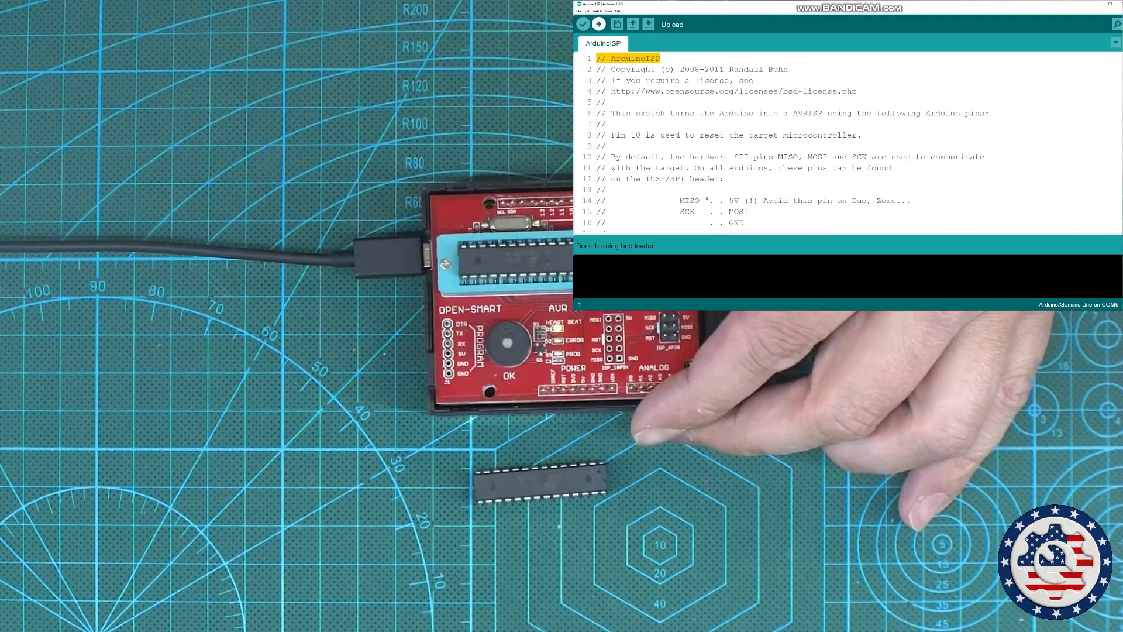
# Run Tools > Burn Bootloader again on the newly seated second ATmega328P
pyautogui.click(608, 10)
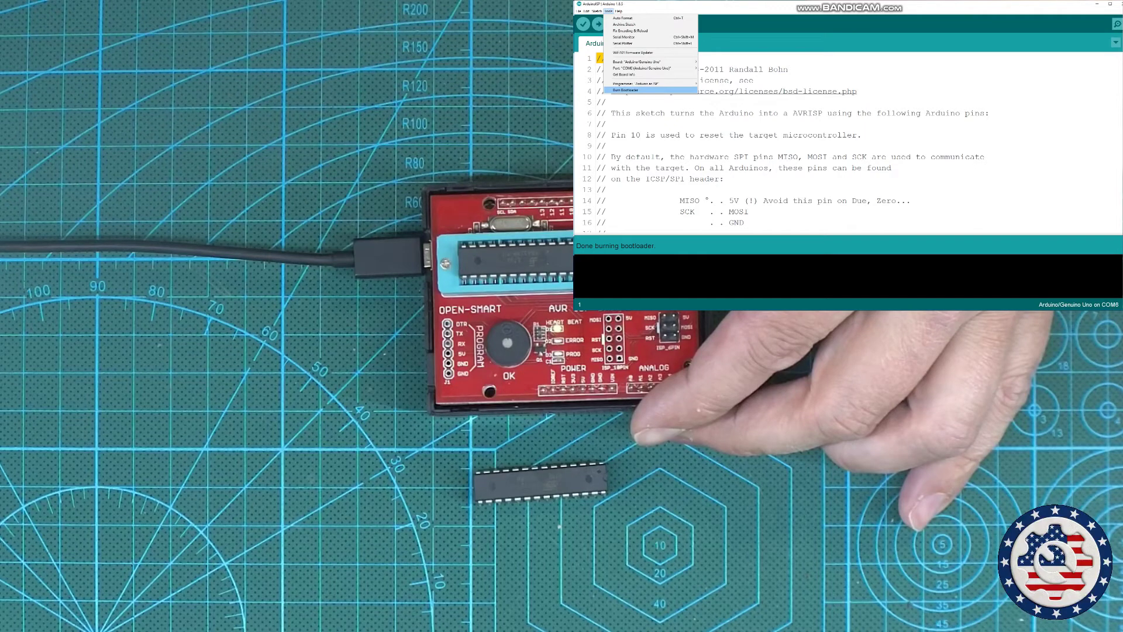
pyautogui.click(624, 90)
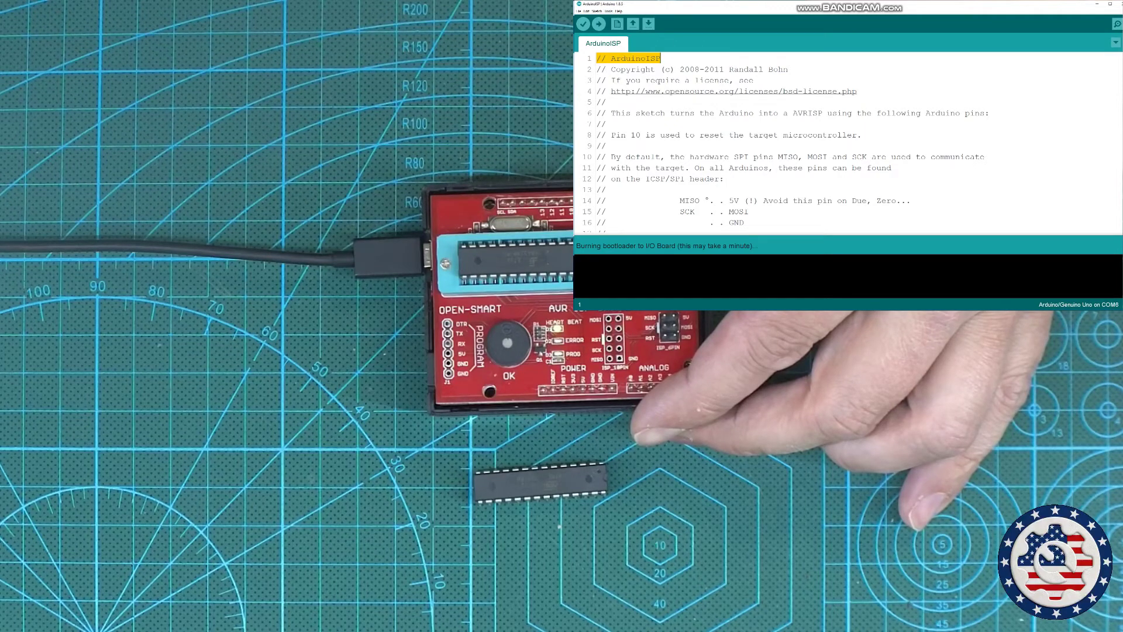